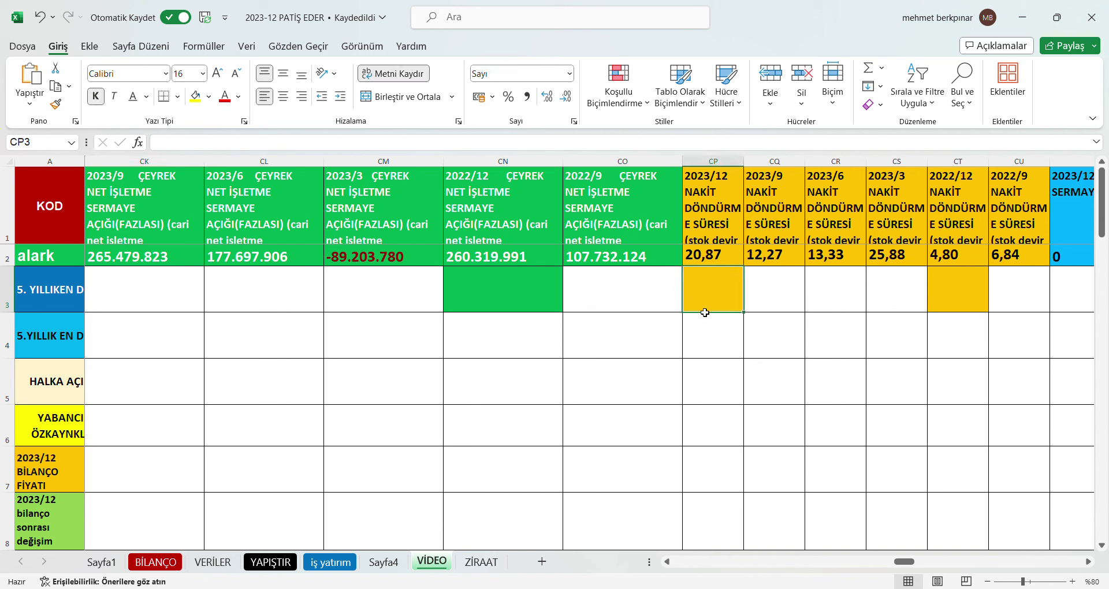
Examine alark's quarterly net working capital surplus (NET İŞLETME SERMAYE AÇIĞI/FAZLASI) columns, from the cash conversion columns backwards.
key(Left)
key(Left)
key(Left)
key(Left)
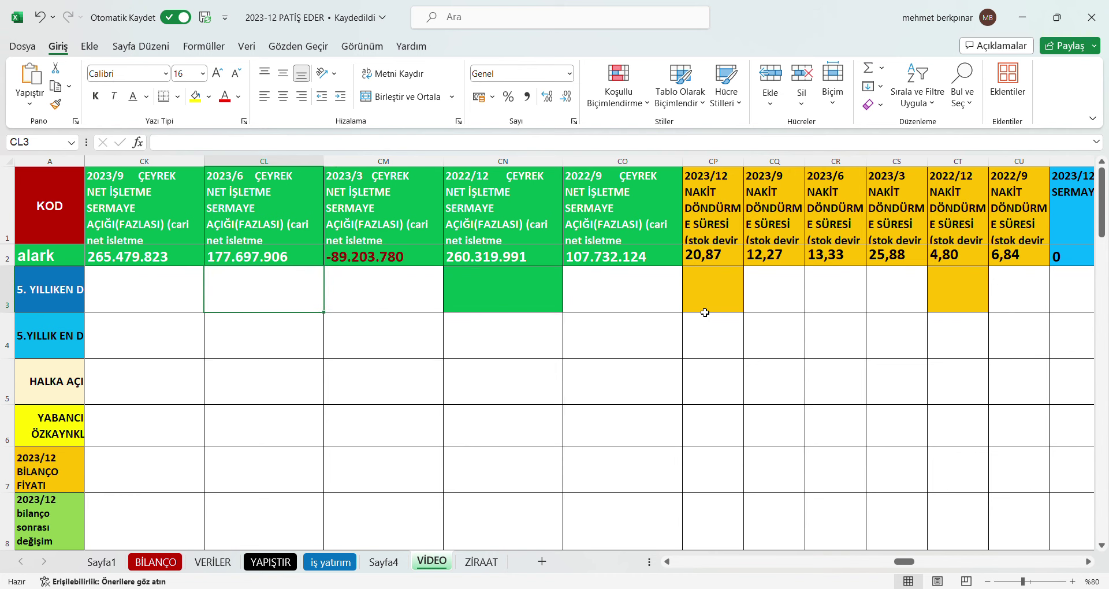
key(Left)
key(Left)
key(Left)
key(Left)
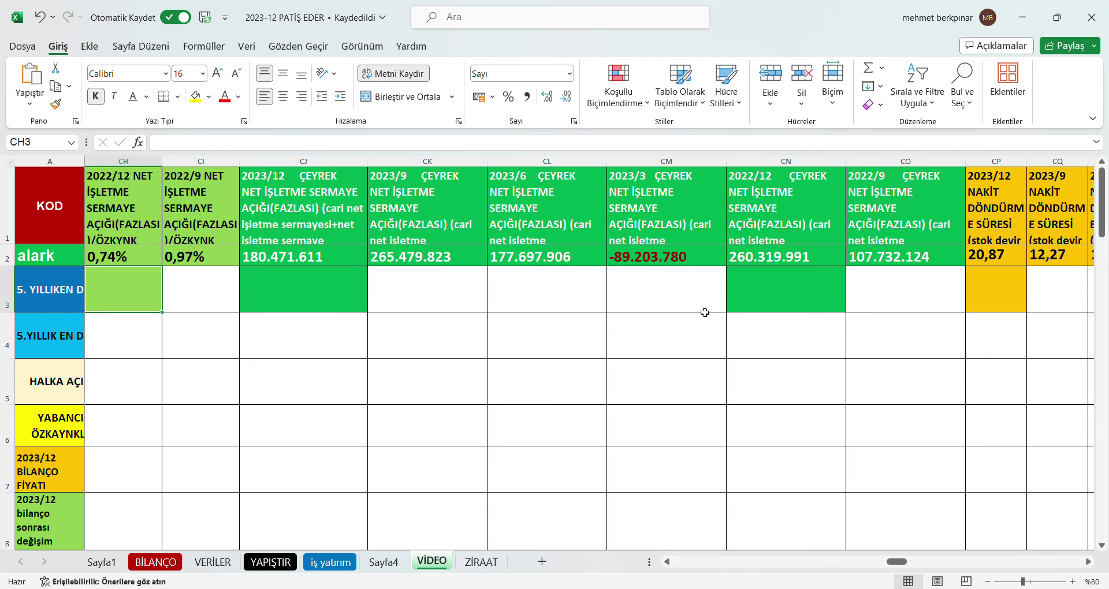
Examine alark's net working capital to equity ratios and the quarterly ANA ORTAKLIKLIĞA AİT NET BORÇ columns.
key(Left)
key(Left)
key(Left)
key(Left)
key(Left)
key(Left)
key(Left)
key(Left)
key(Left)
key(Left)
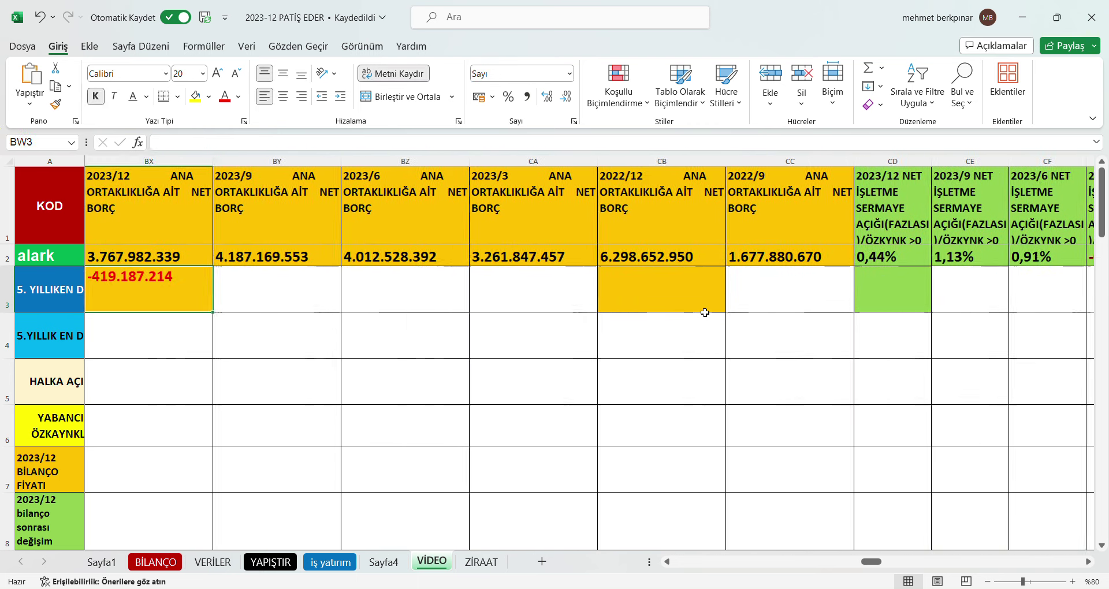
key(Left)
key(Left)
key(Left)
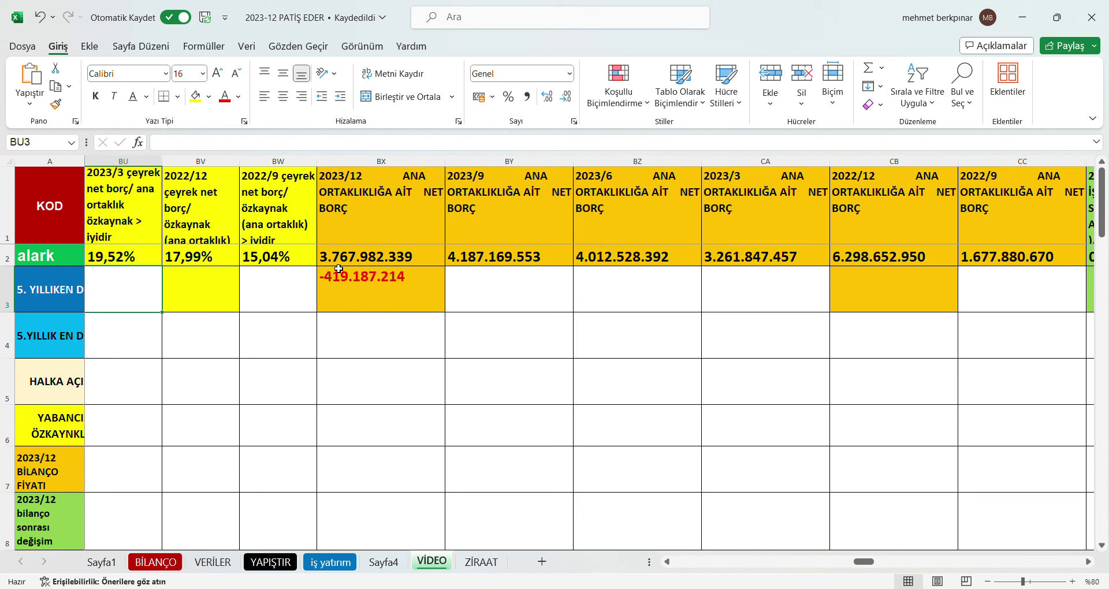
Examine alark's 2023/12 parent net debt, the quarterly net debt to equity ratios and the YABANCI PARA POZİSYONU columns.
click(387, 264)
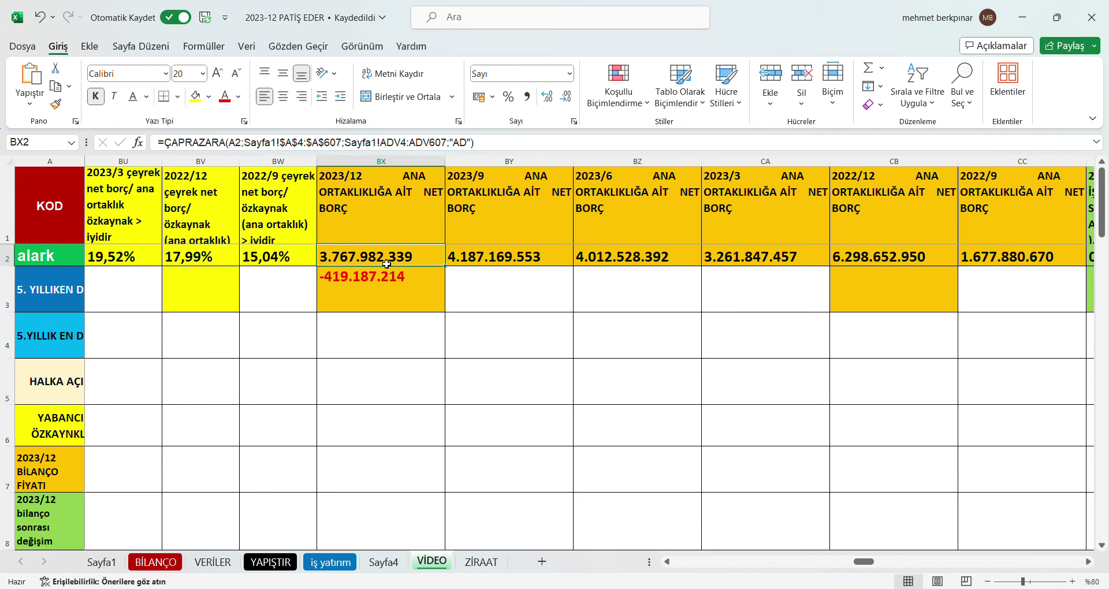
key(Left)
key(Left)
key(Left)
key(Left)
key(Left)
key(Left)
key(Left)
key(Left)
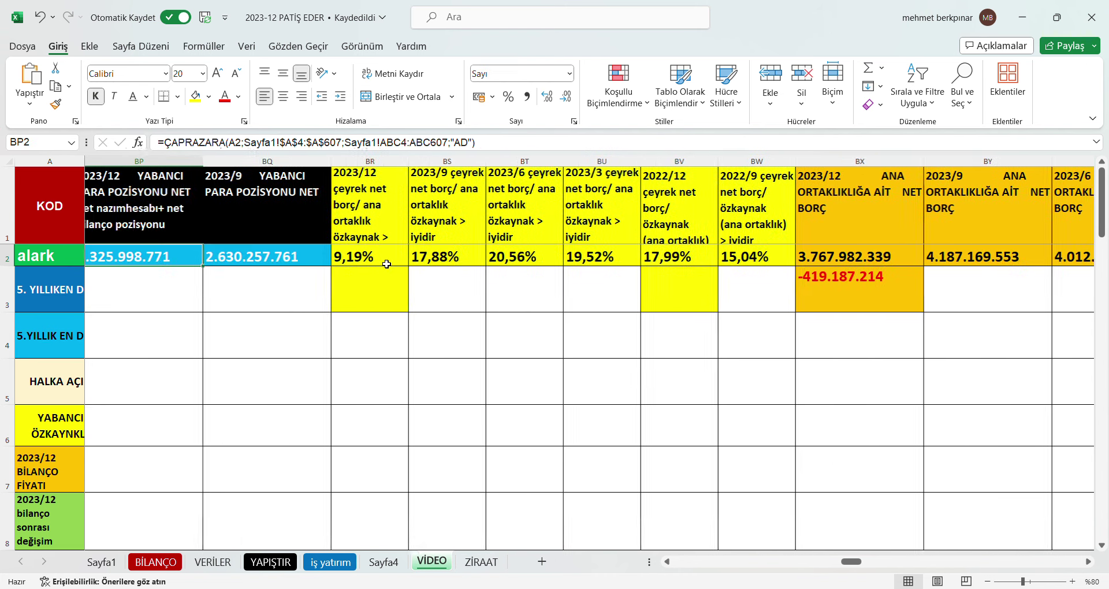
key(Left)
key(Left)
key(Left)
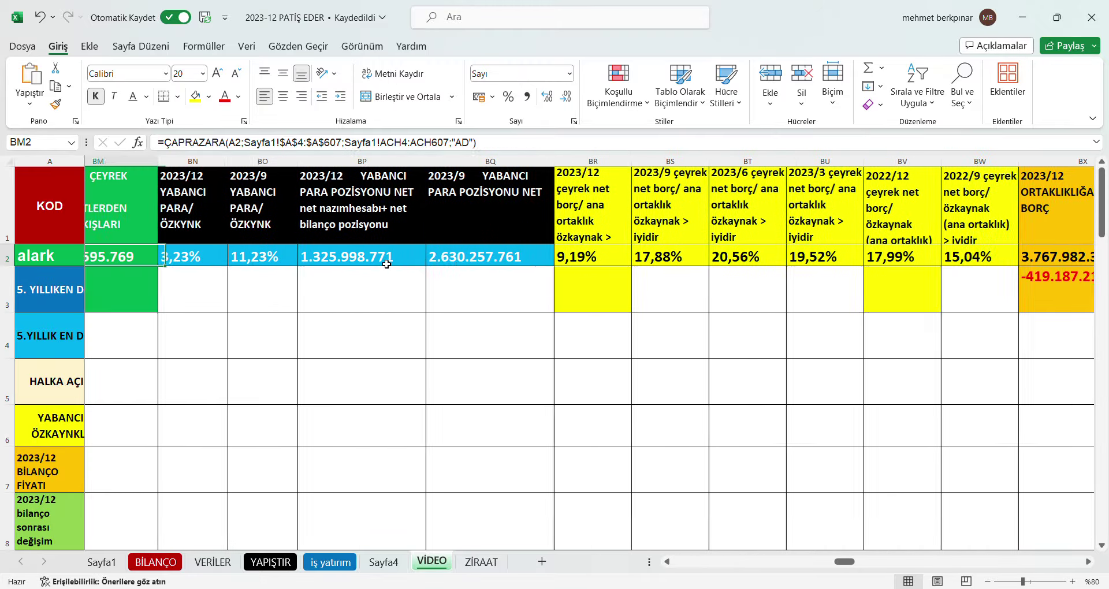
key(Left)
key(Left)
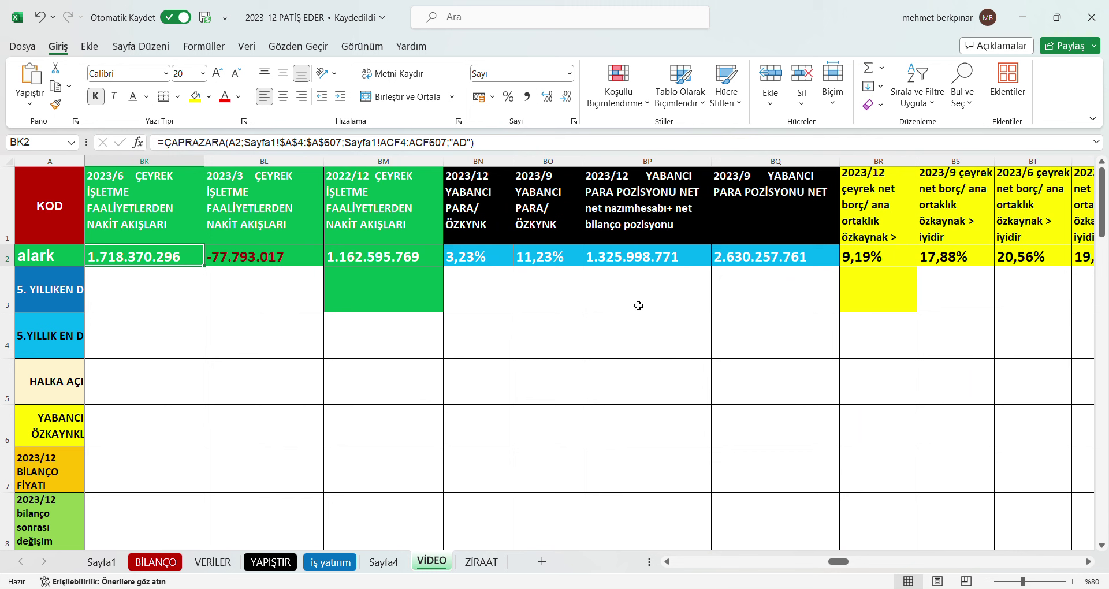
Examine the YABANCI PARA/ÖZKYNK ratio for 2023/12 and the quarterly operating cash flow (İŞLETME FAALİYETLERDEN NAKİT AKIŞLARI) columns.
click(495, 286)
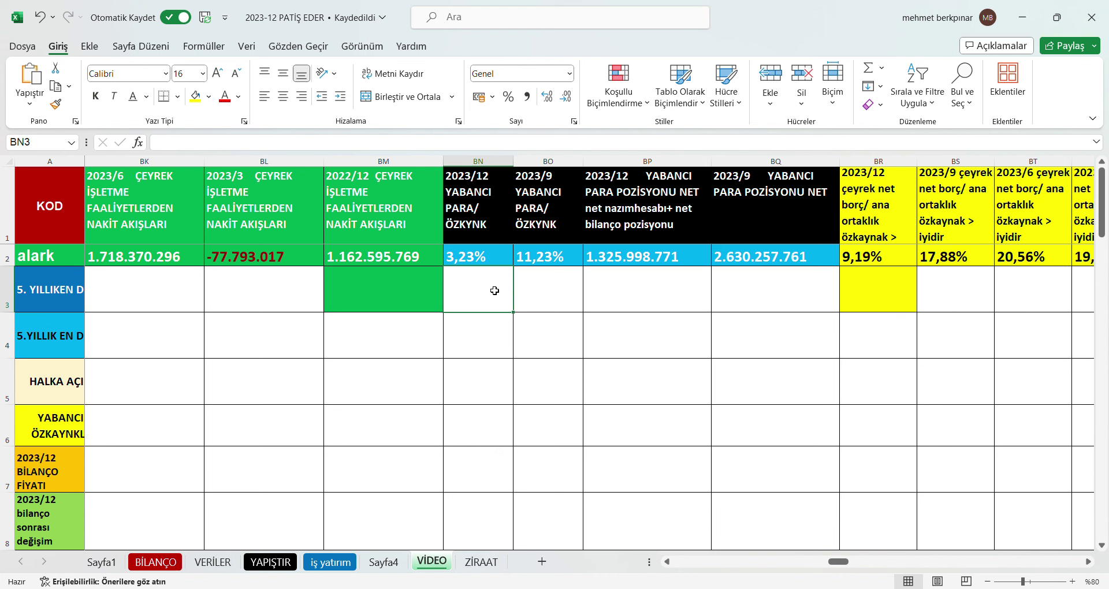
key(Left)
key(Left)
key(Left)
key(Left)
key(Left)
key(Left)
key(Left)
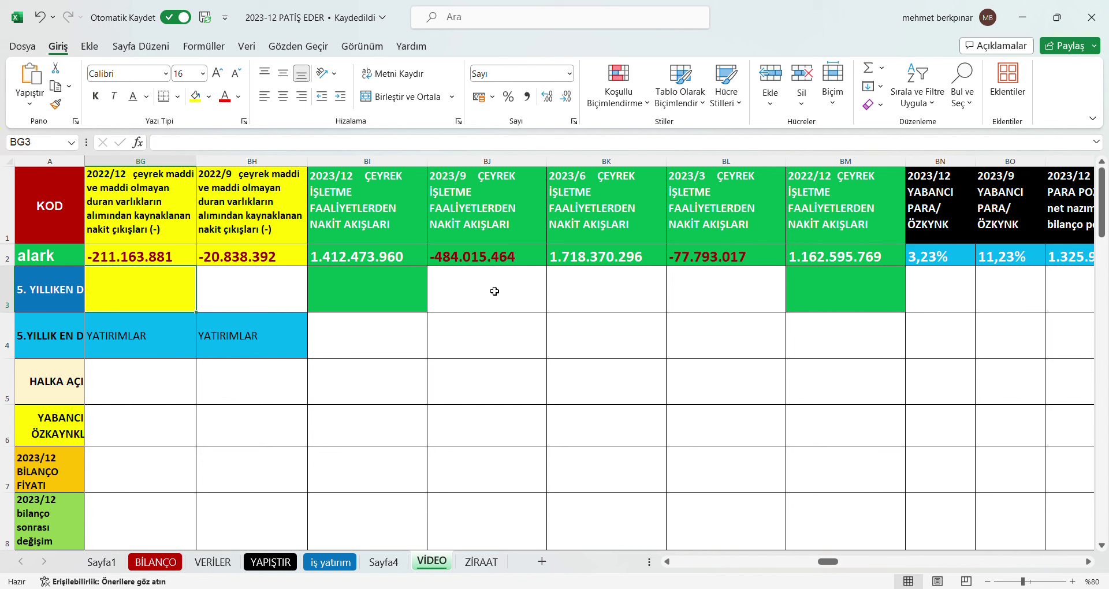
Examine the 2023/12 operating cash flow and the quarterly cash outflows for tangible and intangible asset purchases, with their ratios to equity.
click(376, 293)
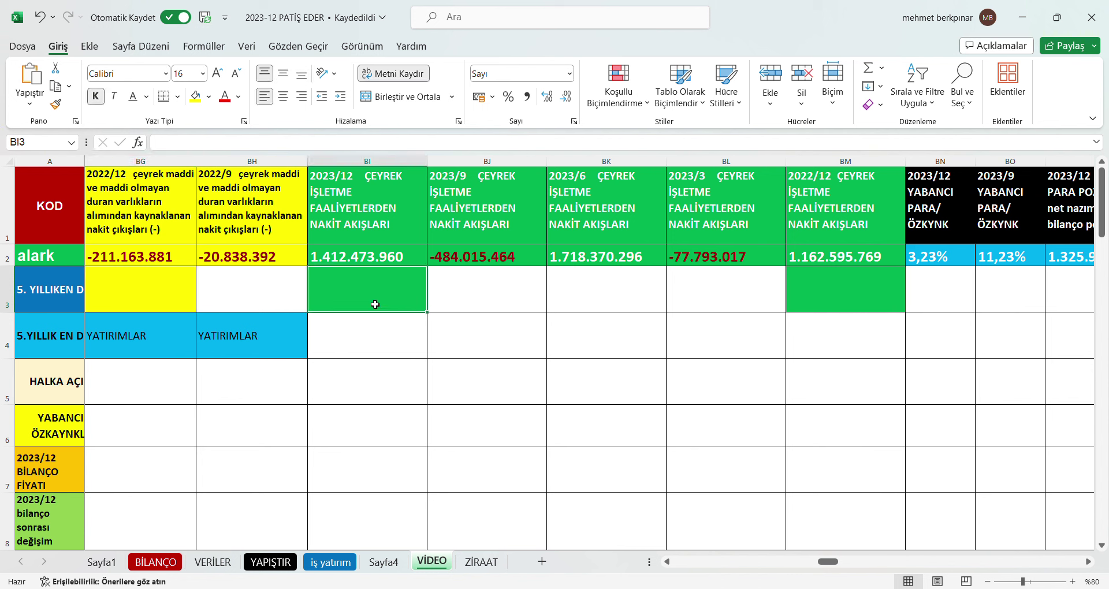
key(Left)
key(Left)
key(Left)
key(Left)
key(Left)
key(Left)
key(Left)
key(Left)
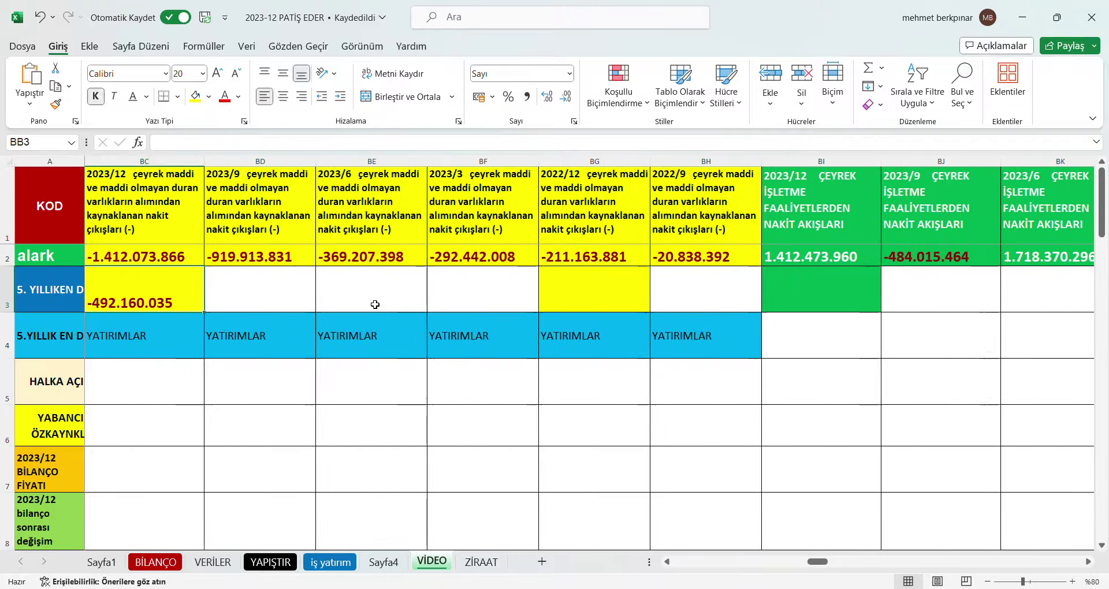
key(Left)
key(Left)
key(Left)
key(Left)
key(Left)
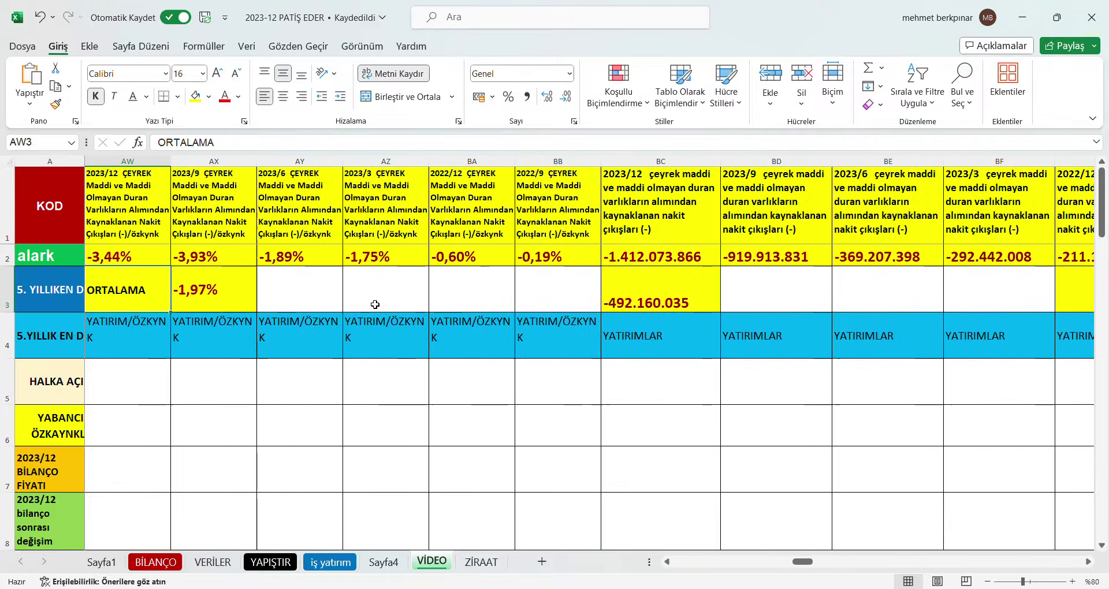
key(Left)
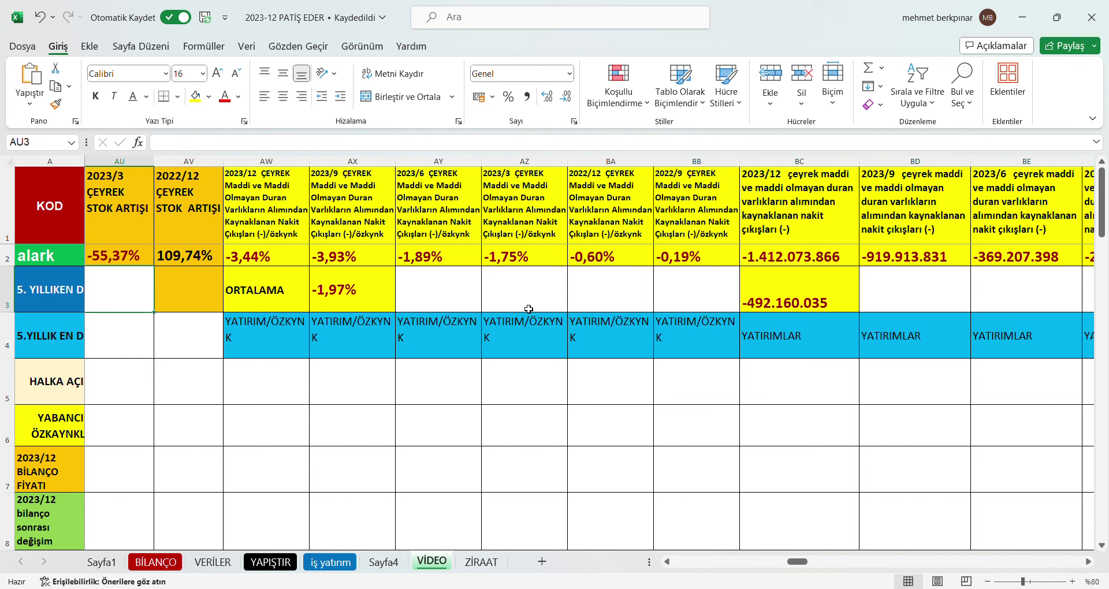
Examine the average (ORTALAMA) investment to equity ratio and the quarterly STOK ARTIŞI columns.
click(299, 285)
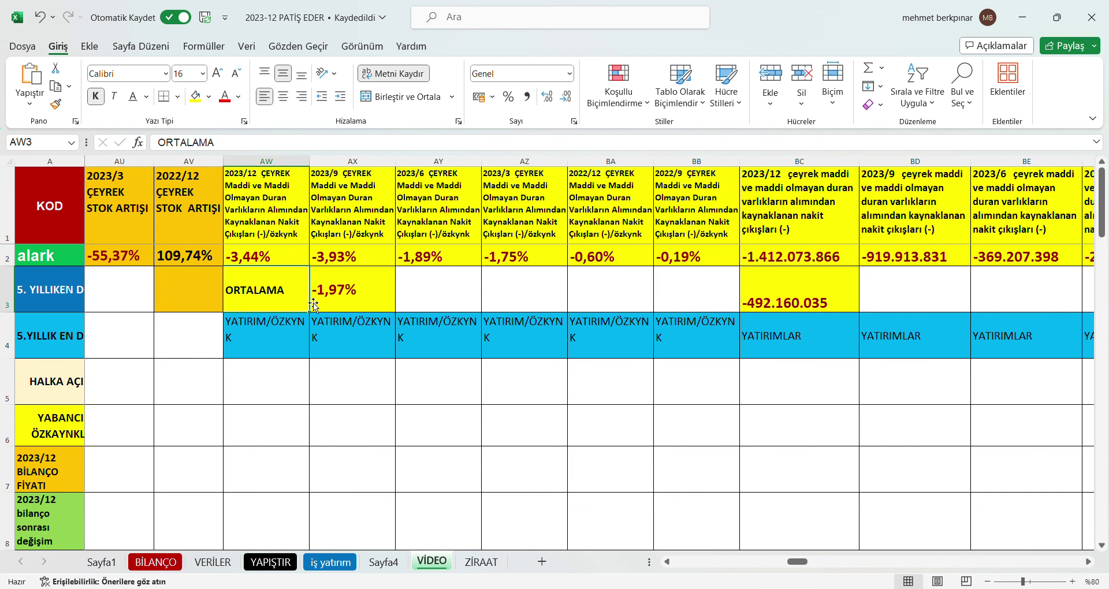
key(Left)
key(Left)
key(Left)
key(Left)
key(Left)
key(Left)
key(Left)
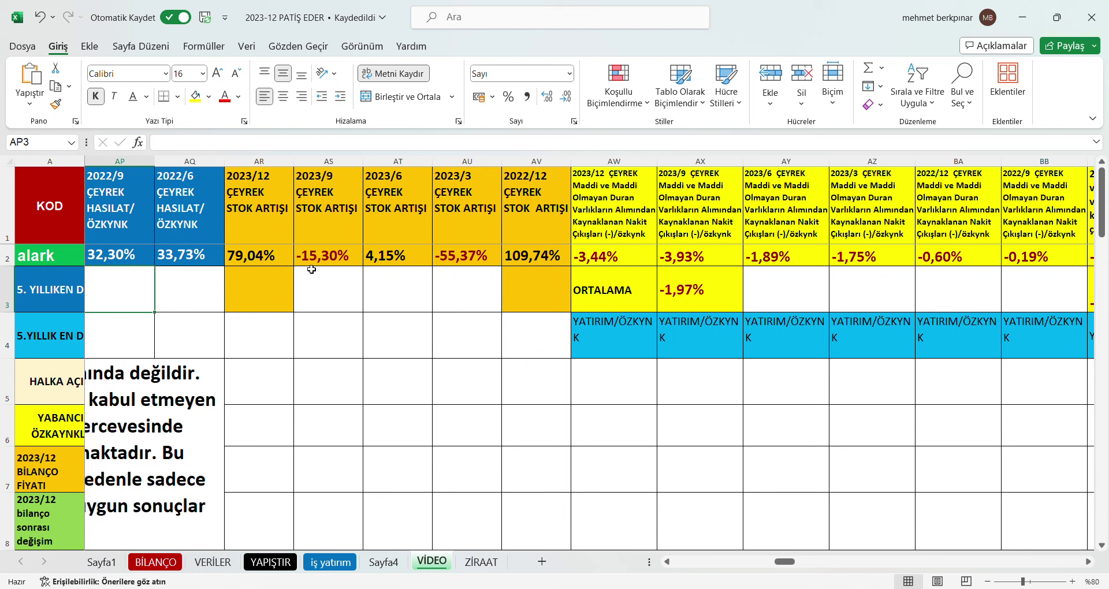
Examine alark's 2023/12 stock increase and the quarterly HASILAT/ÖZKYNK ratios.
click(256, 291)
key(Left)
key(Left)
key(Left)
key(Left)
key(Left)
key(Left)
key(Left)
key(Left)
key(Left)
key(Left)
key(Left)
key(Left)
key(Left)
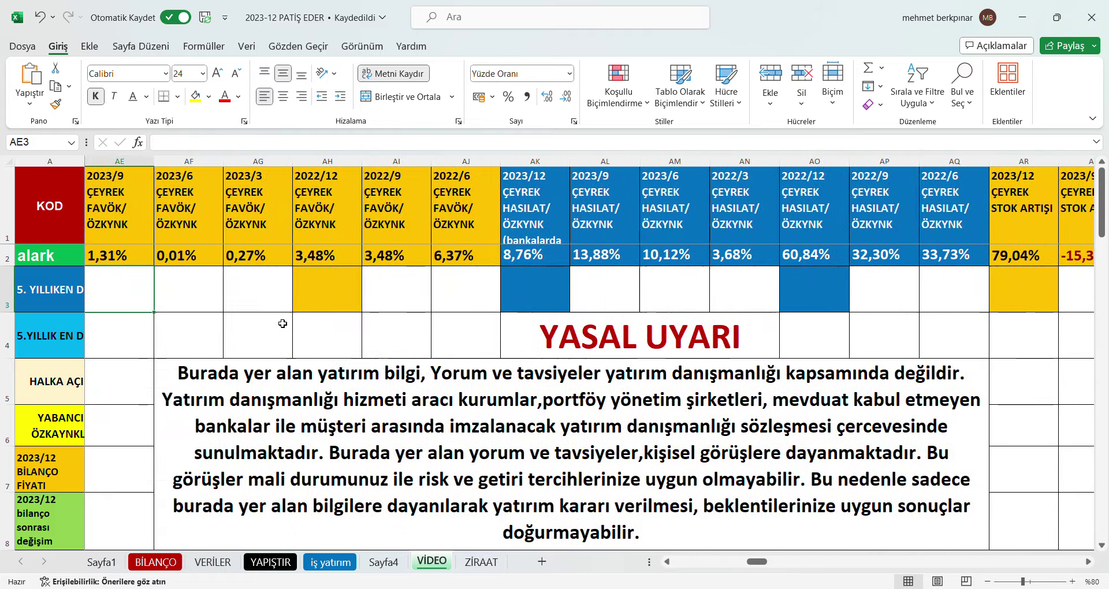
key(Left)
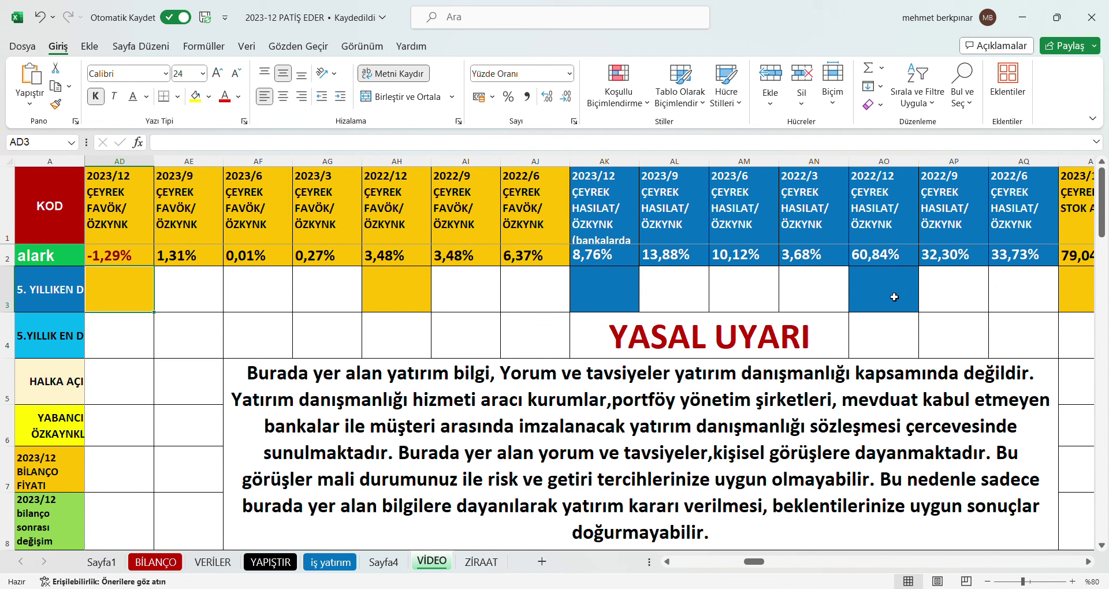
Examine the 2023/12 HASILAT/ÖZKYNK ratio and compare it with the earlier quarters, moving on to the FAVÖK/ÖZKYNK columns.
click(626, 301)
key(Left)
key(Left)
key(Left)
key(Left)
key(Left)
key(Left)
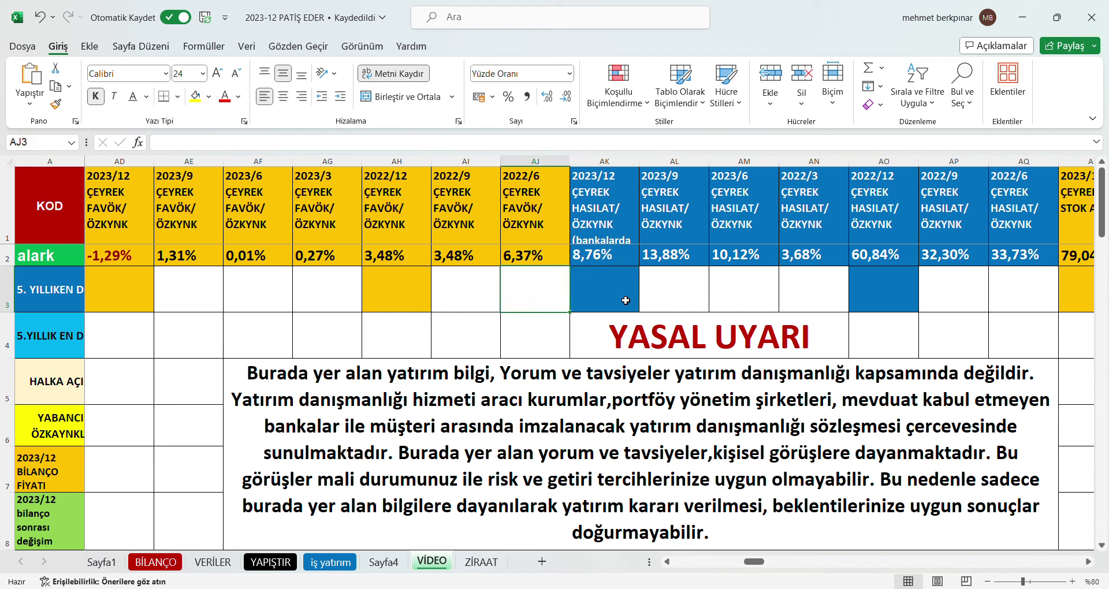
key(Left)
key(Left)
key(Left)
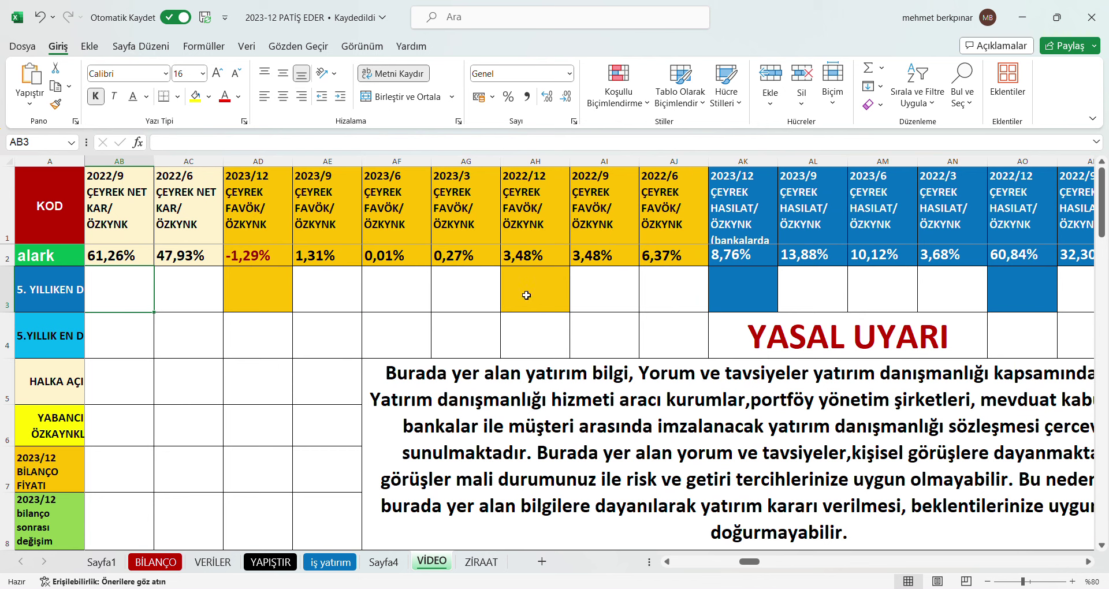
Examine the 2023/12 FAVÖK/ÖZKYNK ratio, the quarterly NET KAR/ÖZKYNK ratios and the parent FAVÖK and net profit figures beneath them.
click(274, 288)
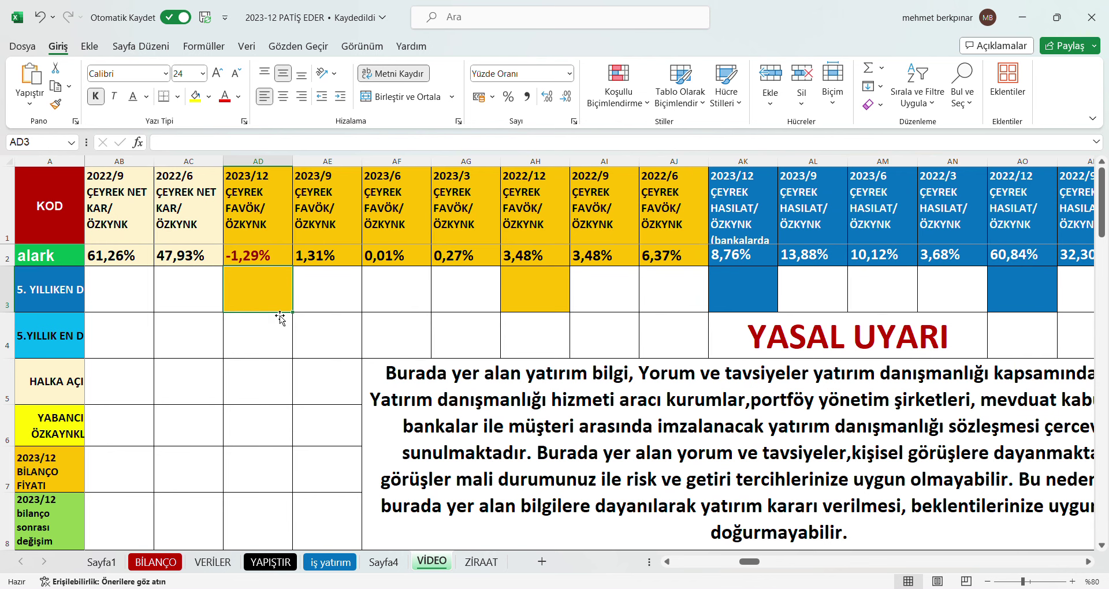
key(Left)
key(Left)
key(Left)
key(Left)
key(Left)
key(Left)
key(Left)
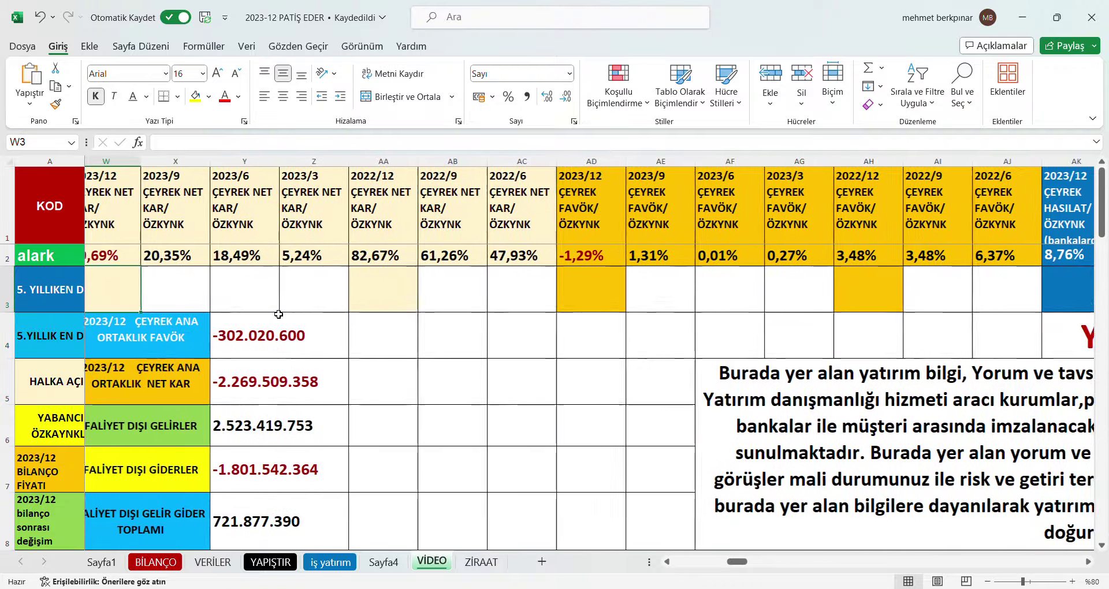
key(Left)
key(Left)
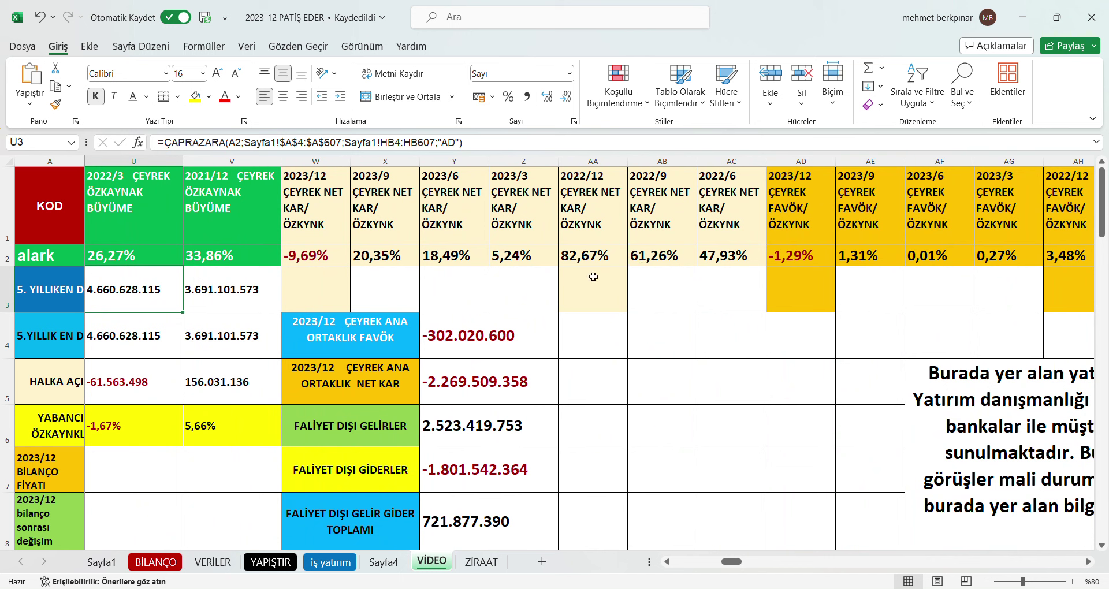
Examine the 2023/12 NET KAR/ÖZKYNK ratio and the quarterly ÖZKAYNAK BÜYÜME columns.
click(316, 290)
key(Left)
key(Left)
key(Left)
key(Left)
key(Left)
key(Left)
key(Left)
key(Left)
key(Left)
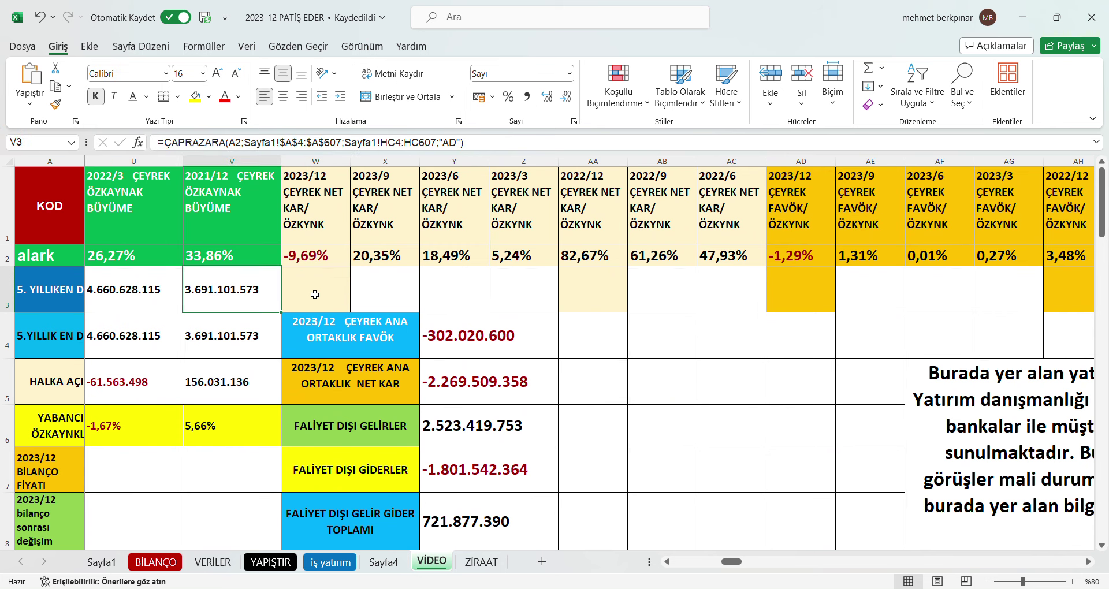
key(Left)
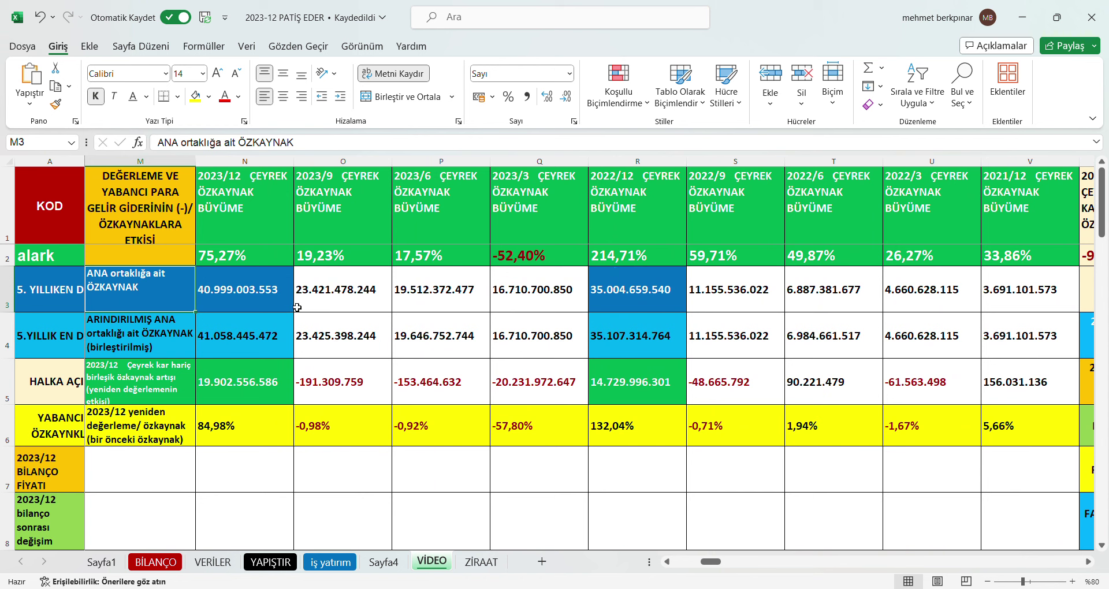
Examine the 2023/12 parent equity and the valuation summary at the start of the sheet, including ALTERNATİF/HİSSE GETİRİ ORANI in L6.
click(235, 297)
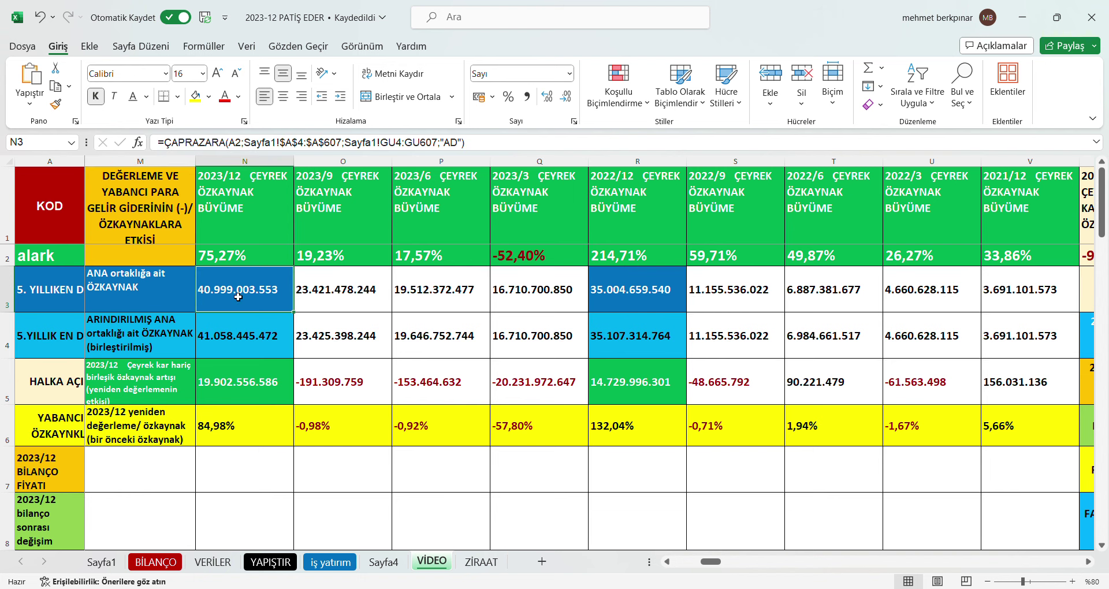
key(Left)
key(Left)
key(Left)
key(Left)
key(Left)
key(Left)
key(Left)
key(Left)
key(Left)
key(Left)
key(Left)
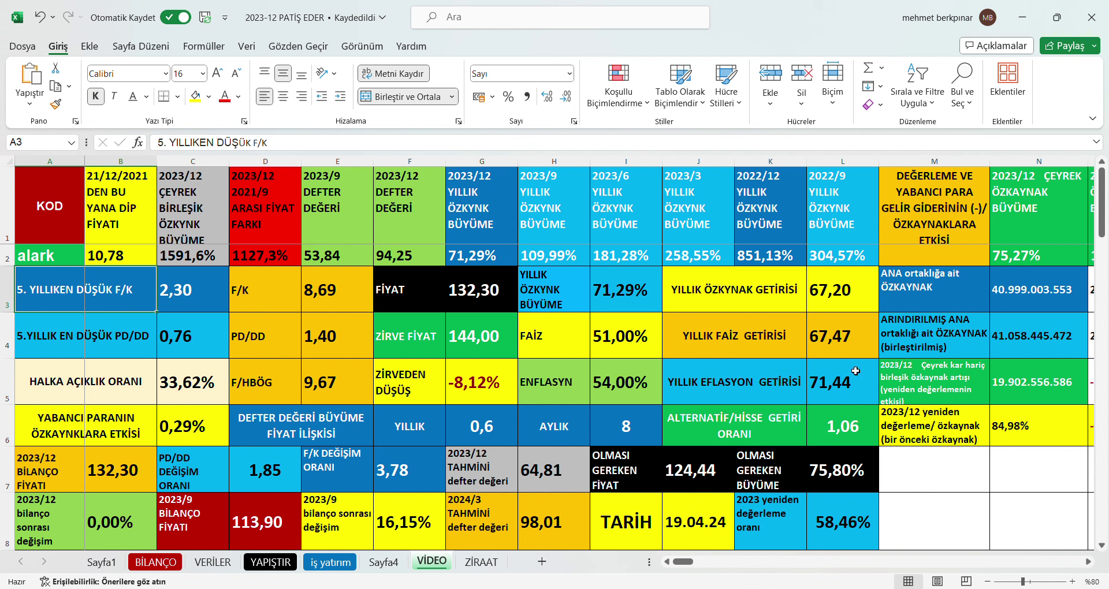
click(831, 434)
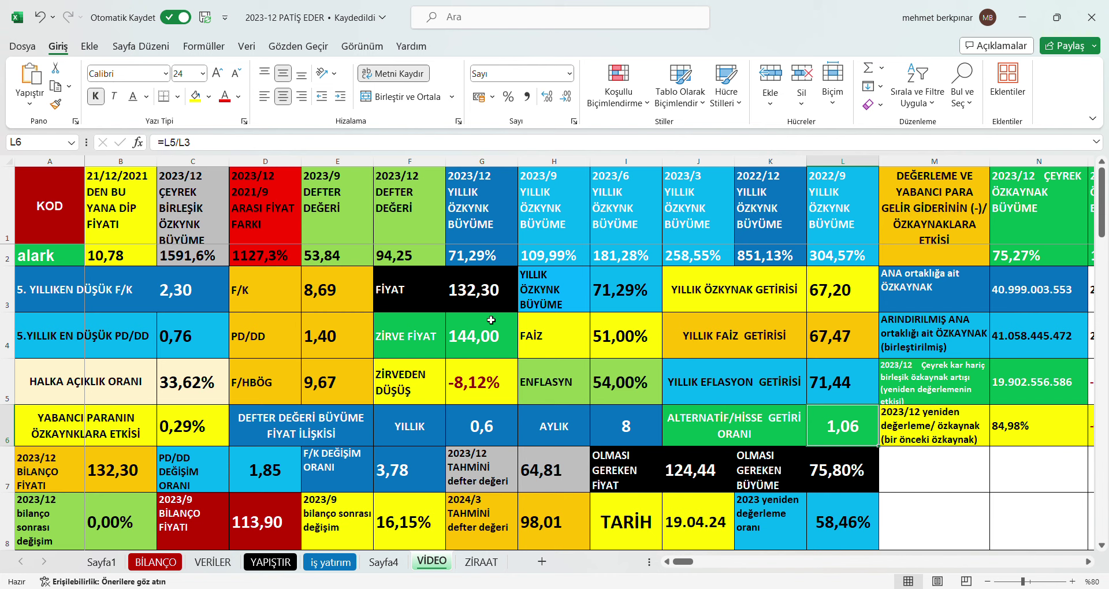
Try pasting the OLMASI GEREKEN BÜYÜME result from L7 as a value into the 2023/12 annual equity growth cell G2, and undo it.
click(830, 477)
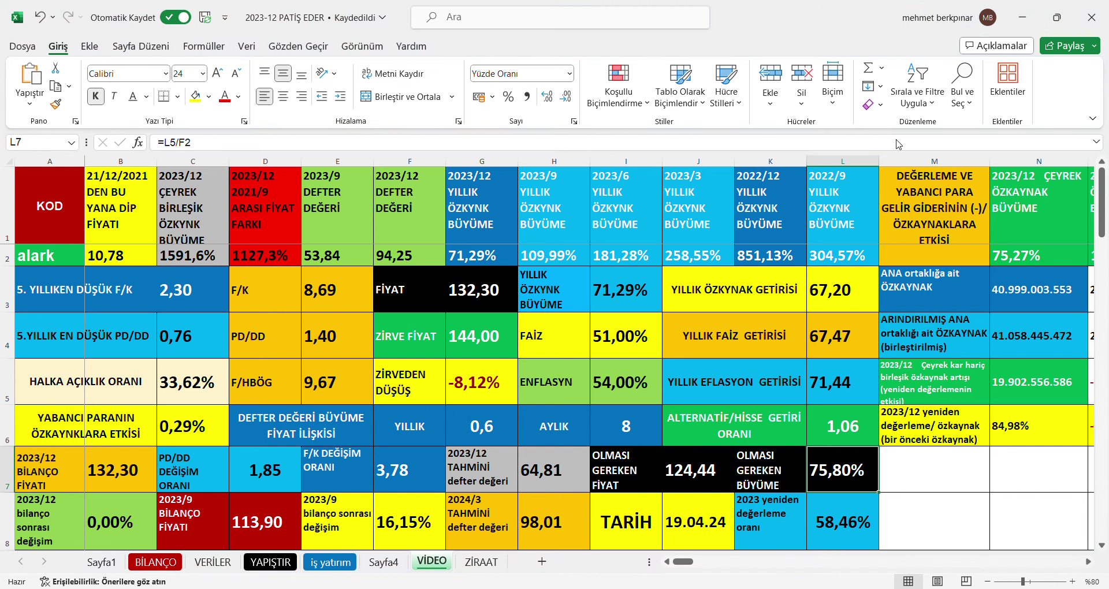
key(ctrl+c)
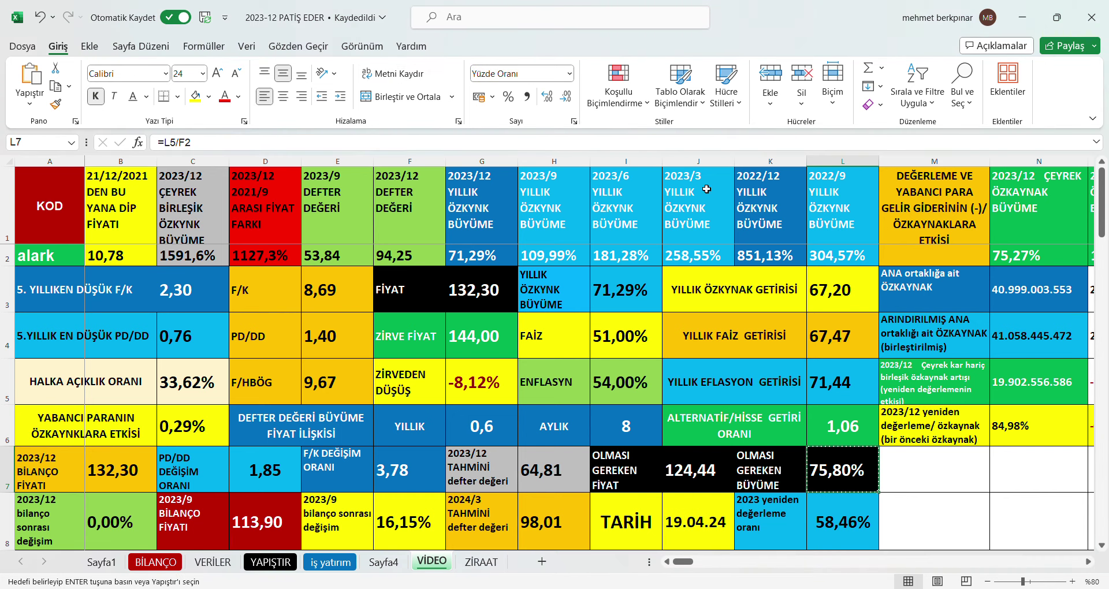
click(466, 262)
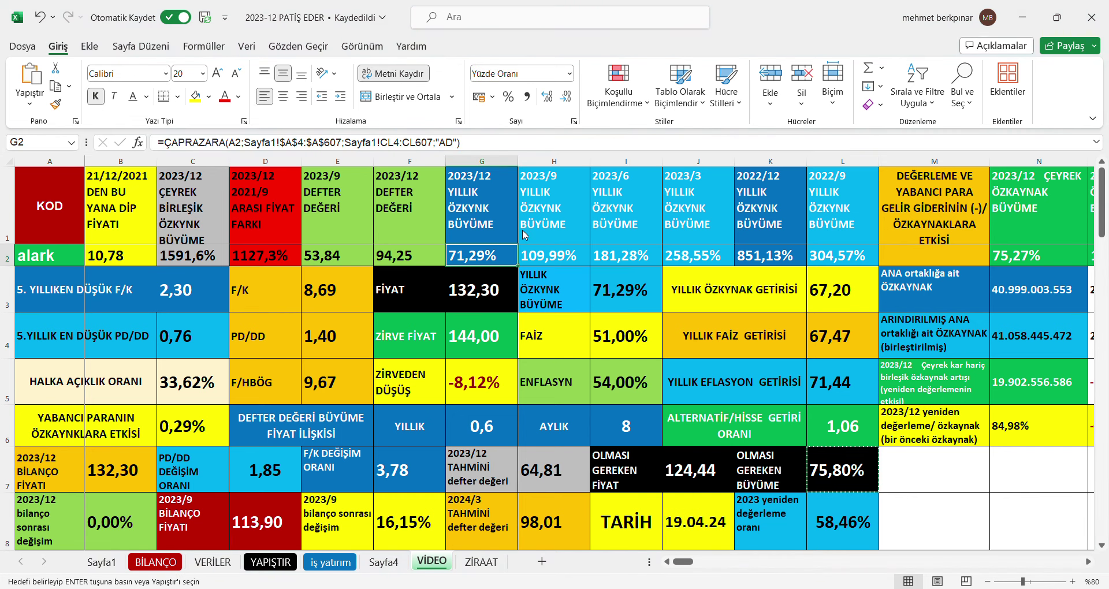
key(ctrl+shift+v)
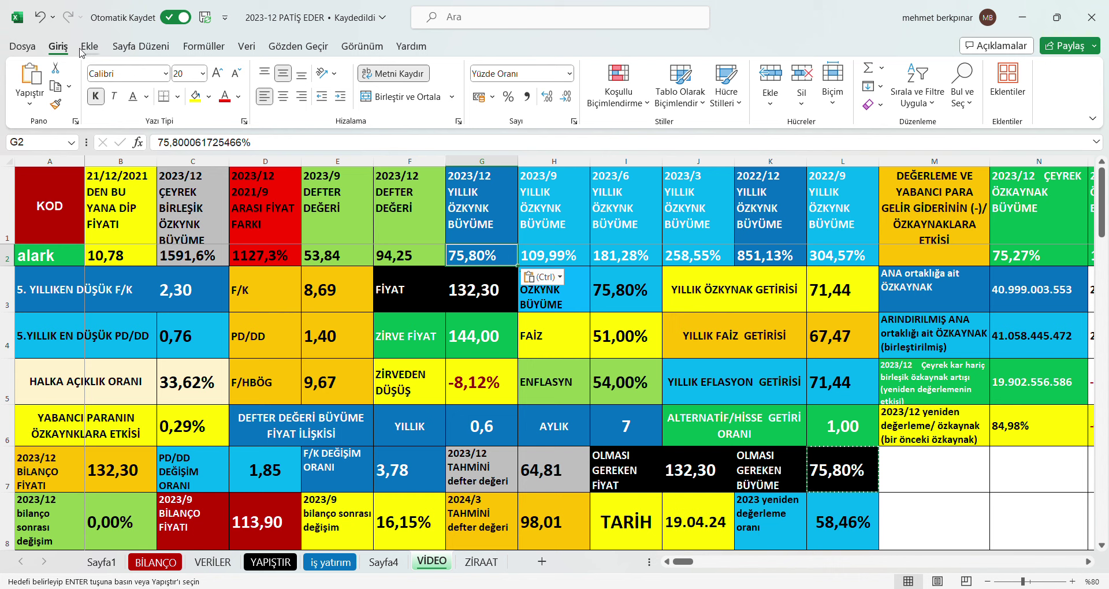
click(40, 23)
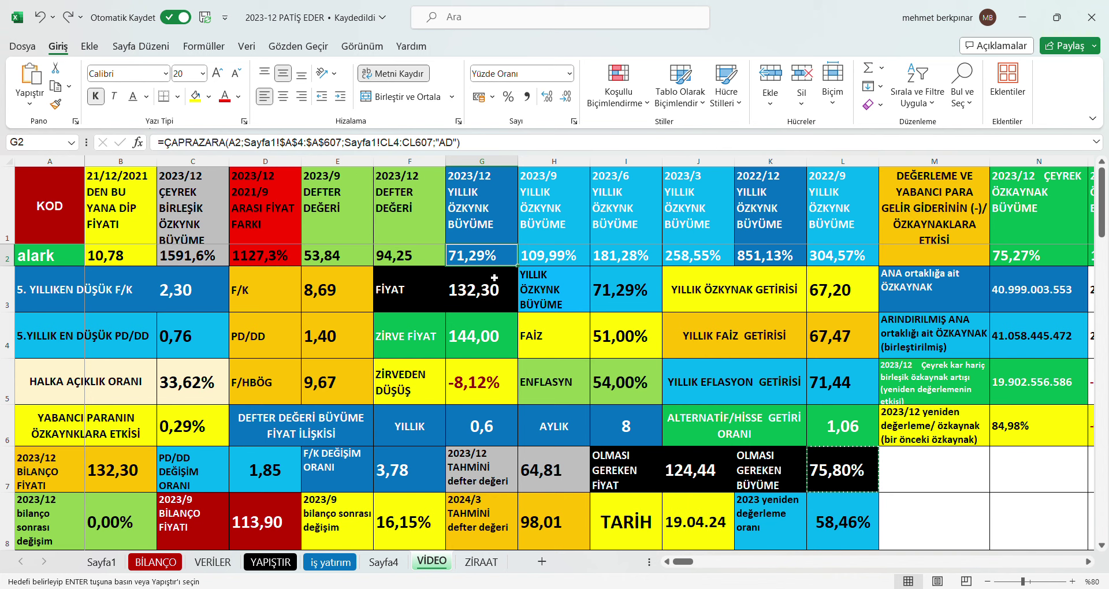
Try pasting the OLMASI GEREKEN FİYAT result from J7 as a value into the FİYAT cell G3, and undo it.
click(686, 471)
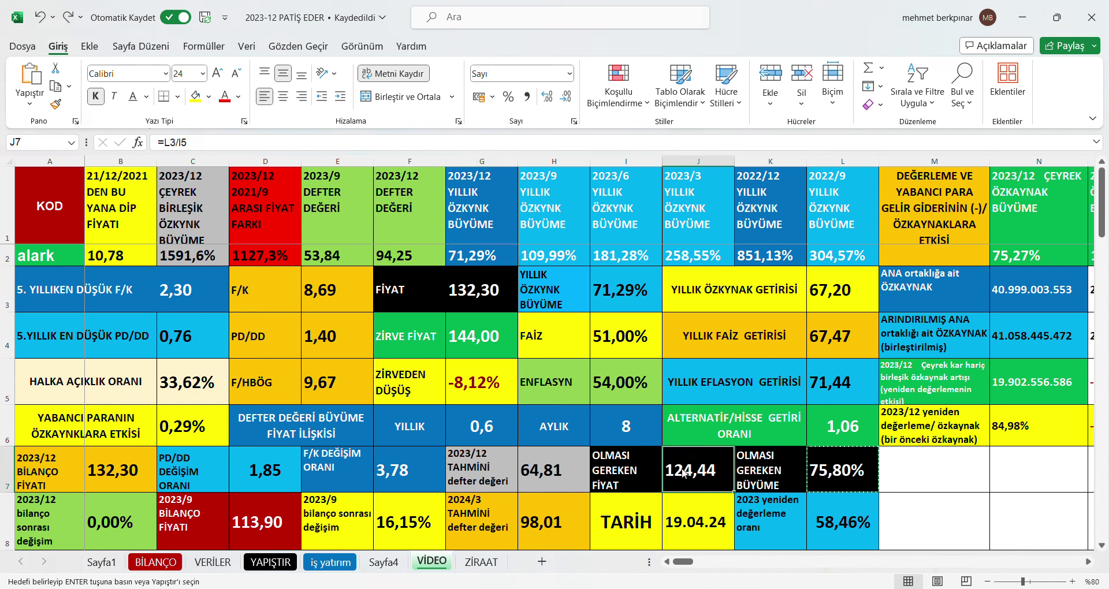
key(ctrl+c)
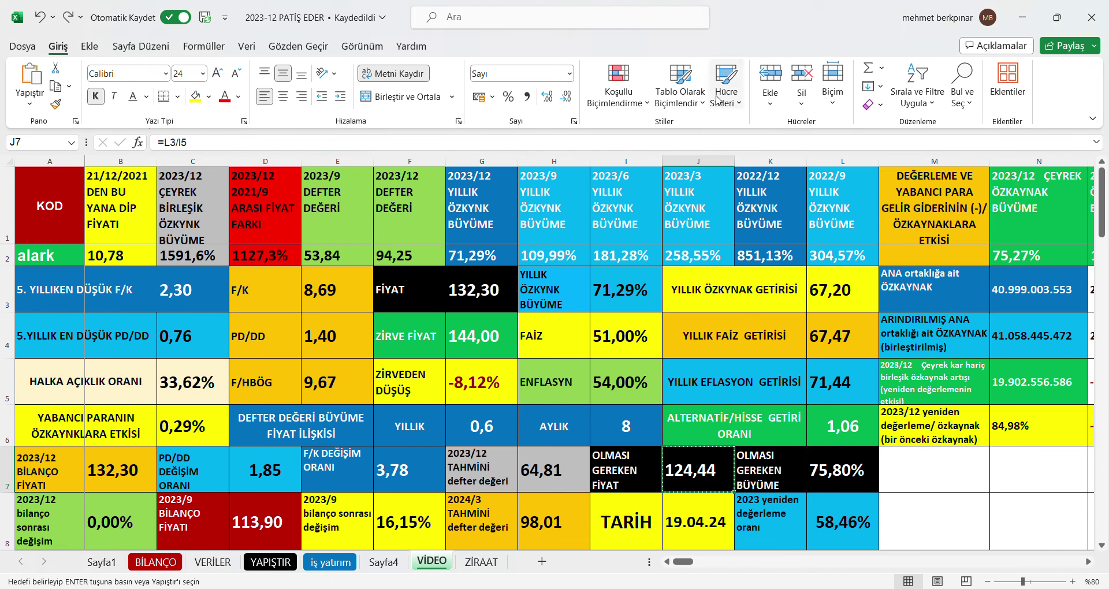
click(468, 287)
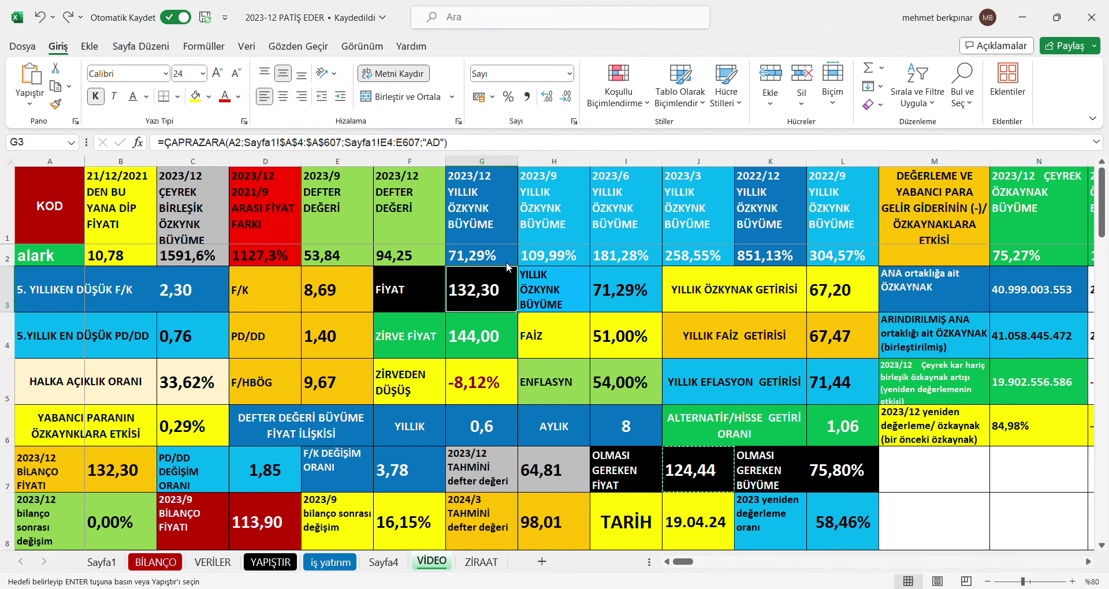
key(ctrl+shift+v)
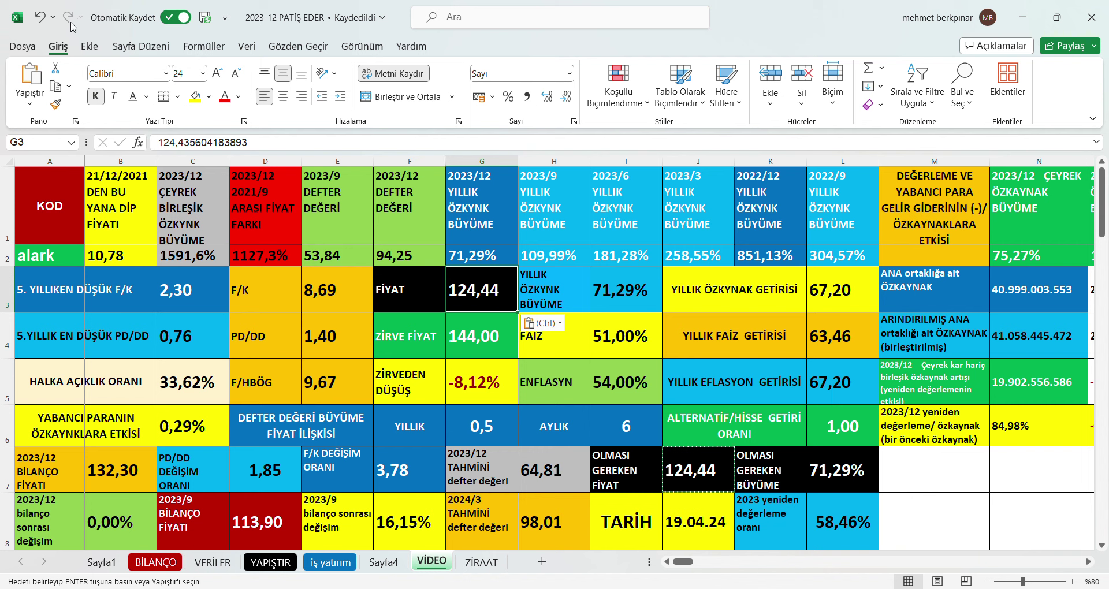
click(40, 17)
click(40, 17)
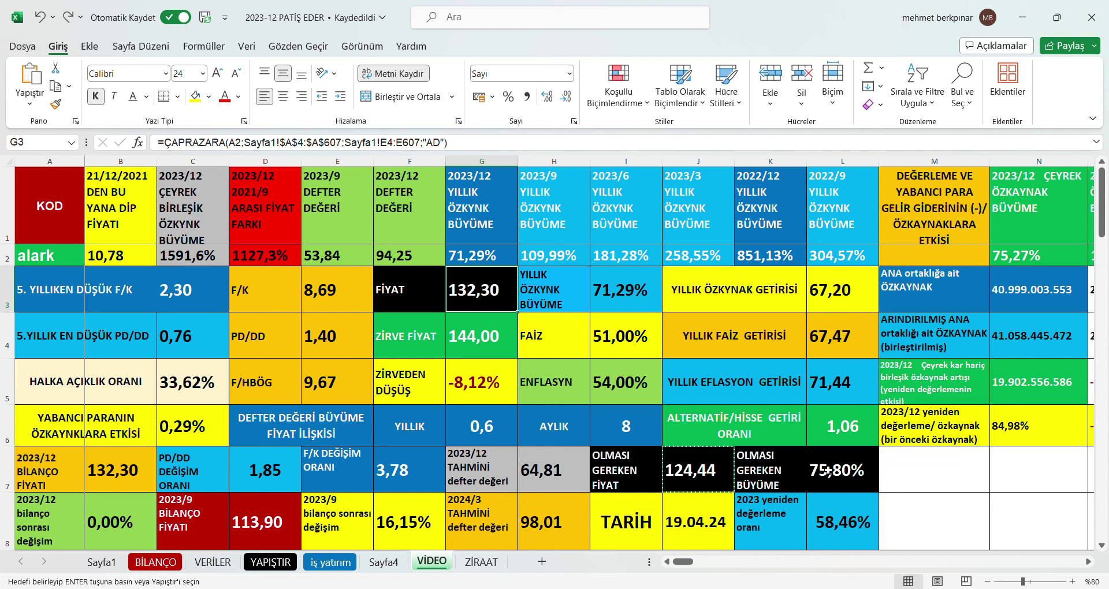